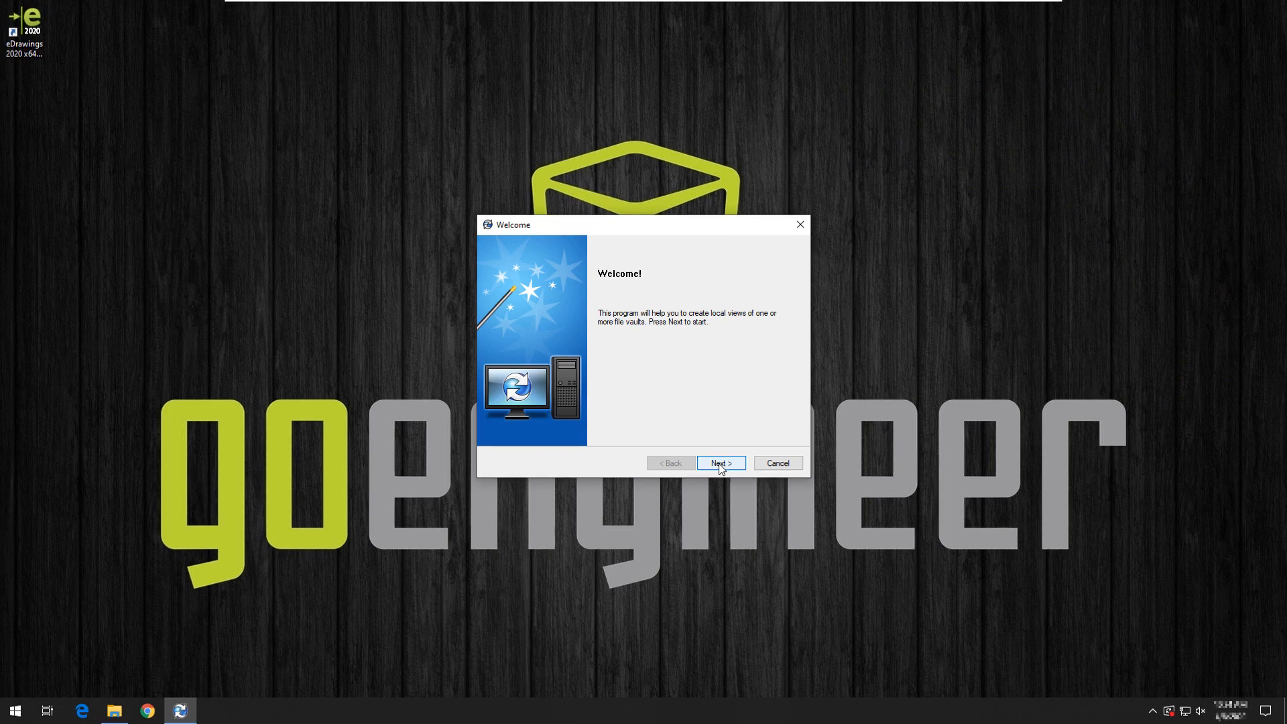
# - Advance past the Welcome page and begin adding an archive server manually on port 3030
pyautogui.click(719, 463)
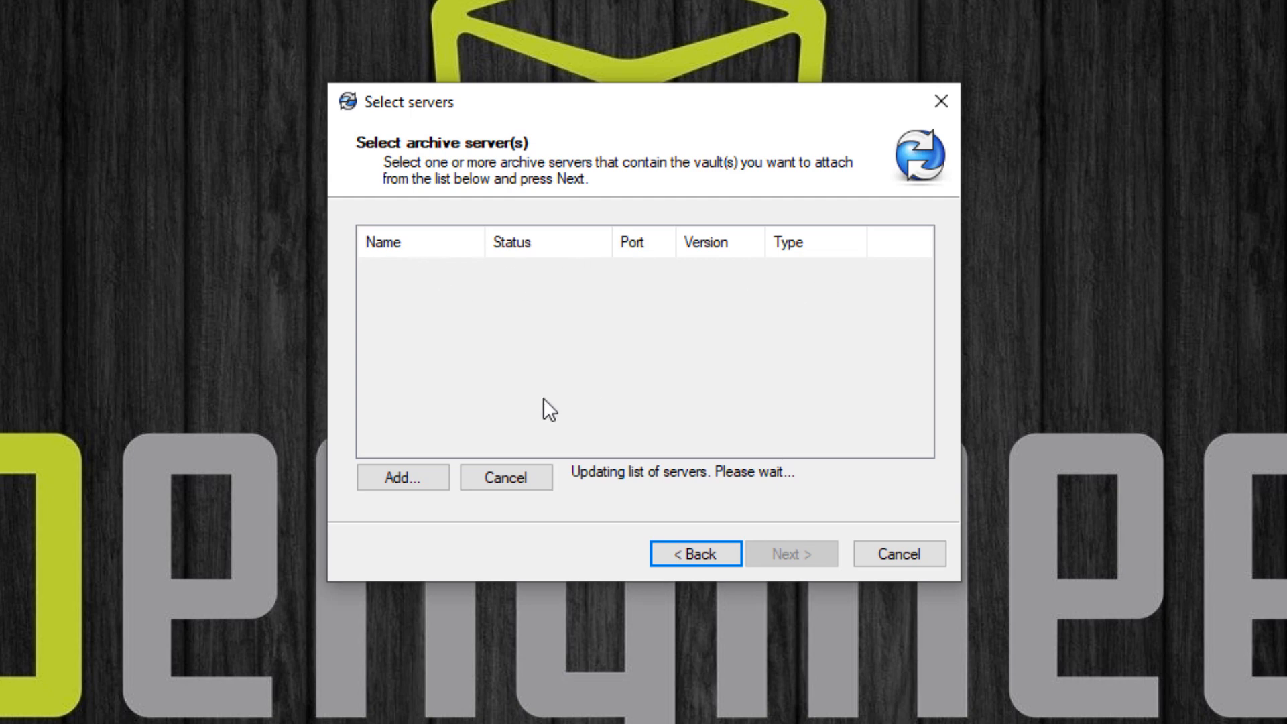
pyautogui.click(399, 481)
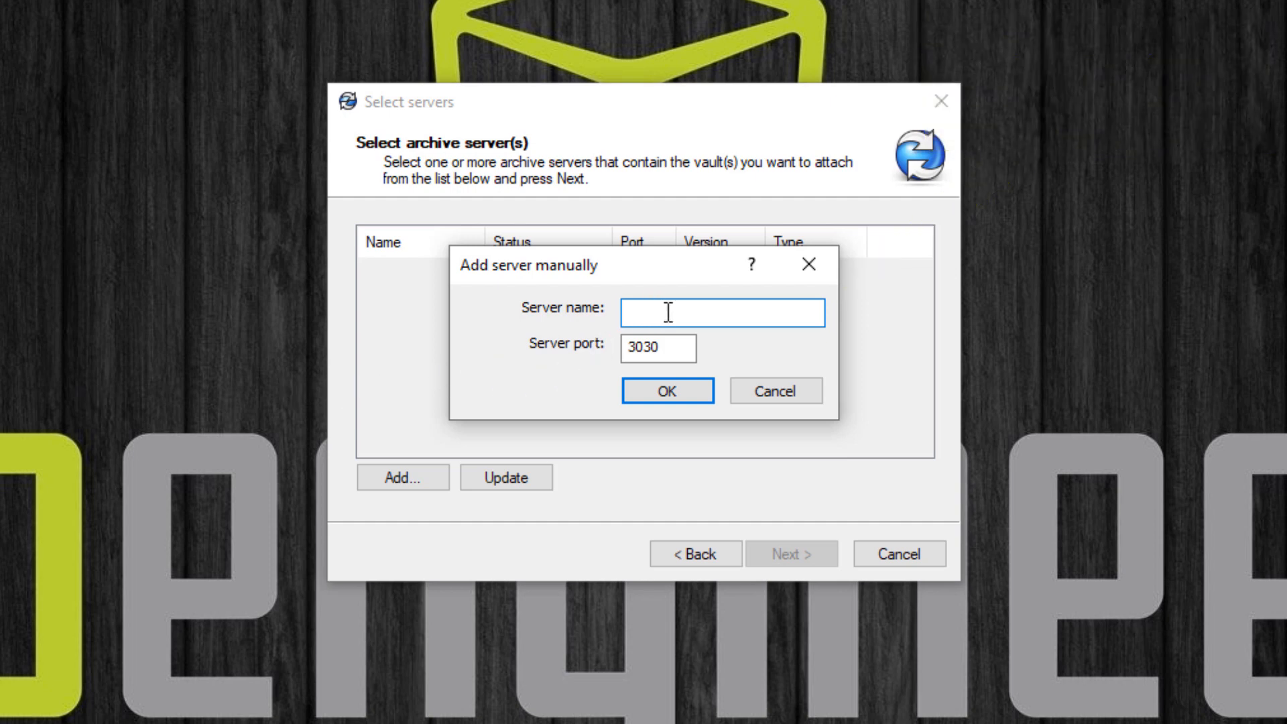
# - Enter the archive server name and try connecting, then dismiss the 'Could not connect' warning
pyautogui.write('...')
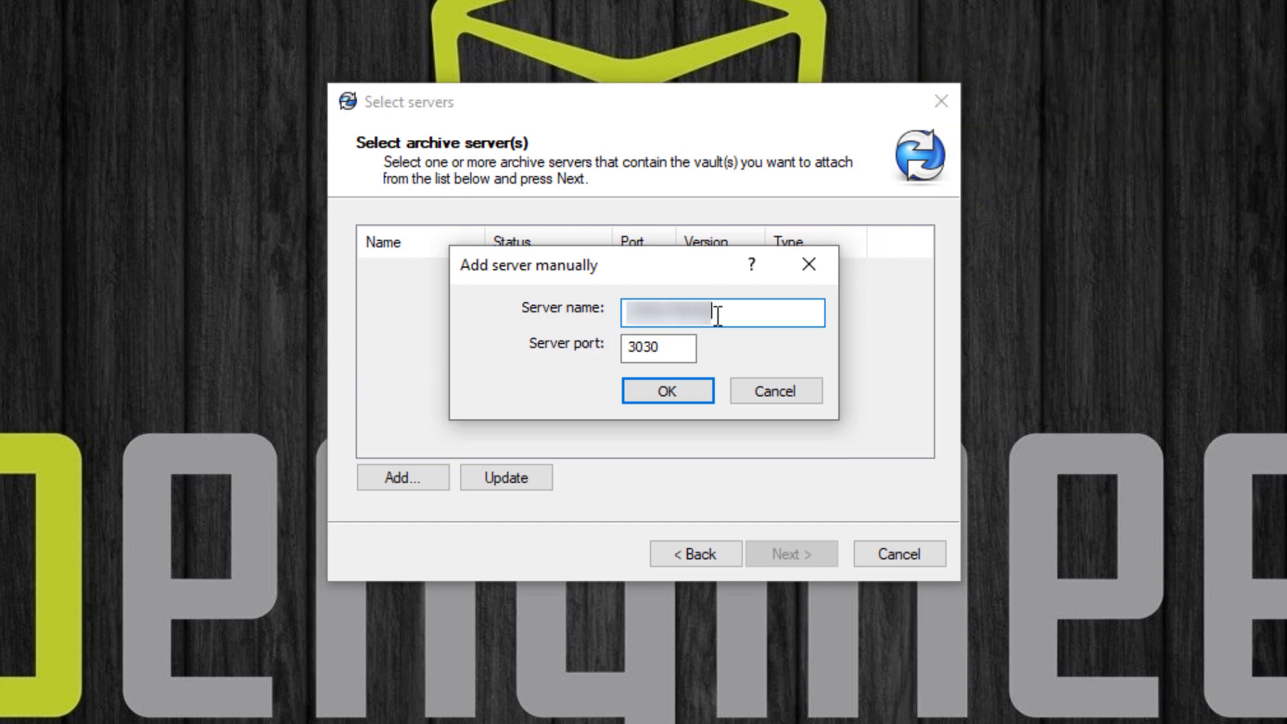
pyautogui.click(666, 391)
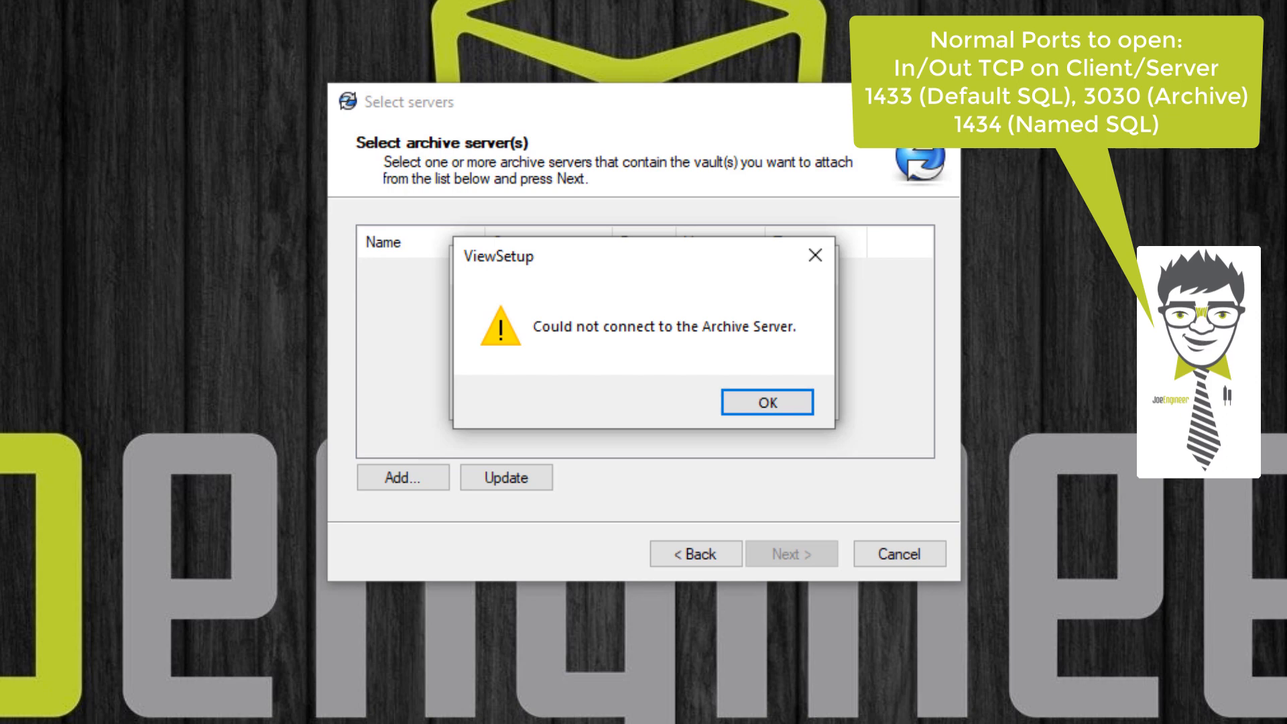
pyautogui.click(768, 402)
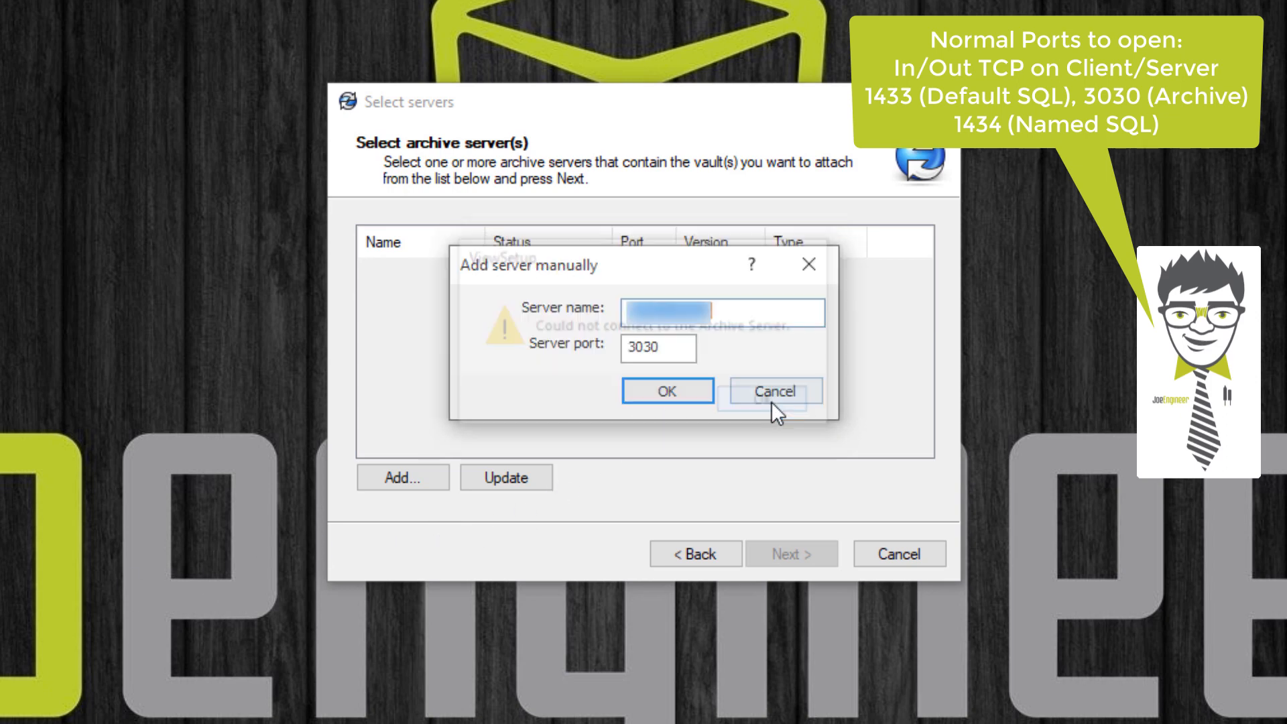
# - Retry adding the archive server so it lists on port 3030, version 28.02.0064, Broadcast
pyautogui.click(668, 392)
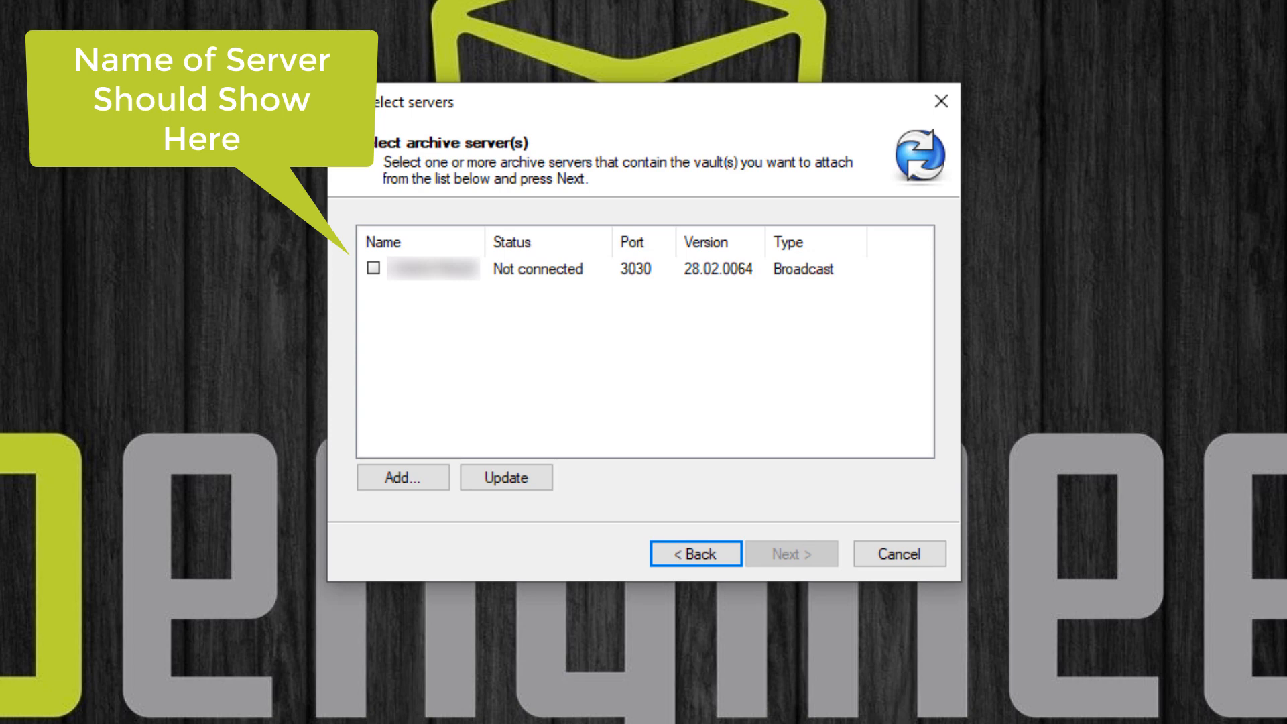
# - Select the listed archive server and accept the SOLIDWORKS PDM License Agreement
pyautogui.click(373, 269)
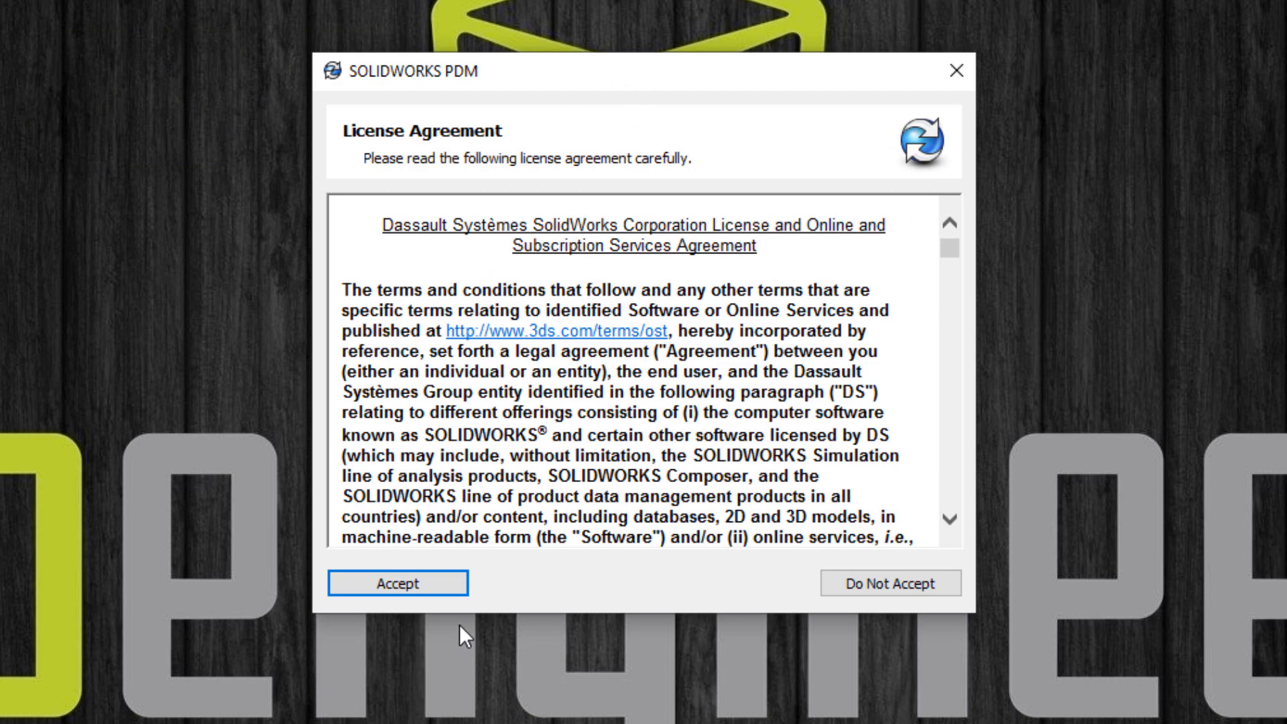
pyautogui.click(429, 581)
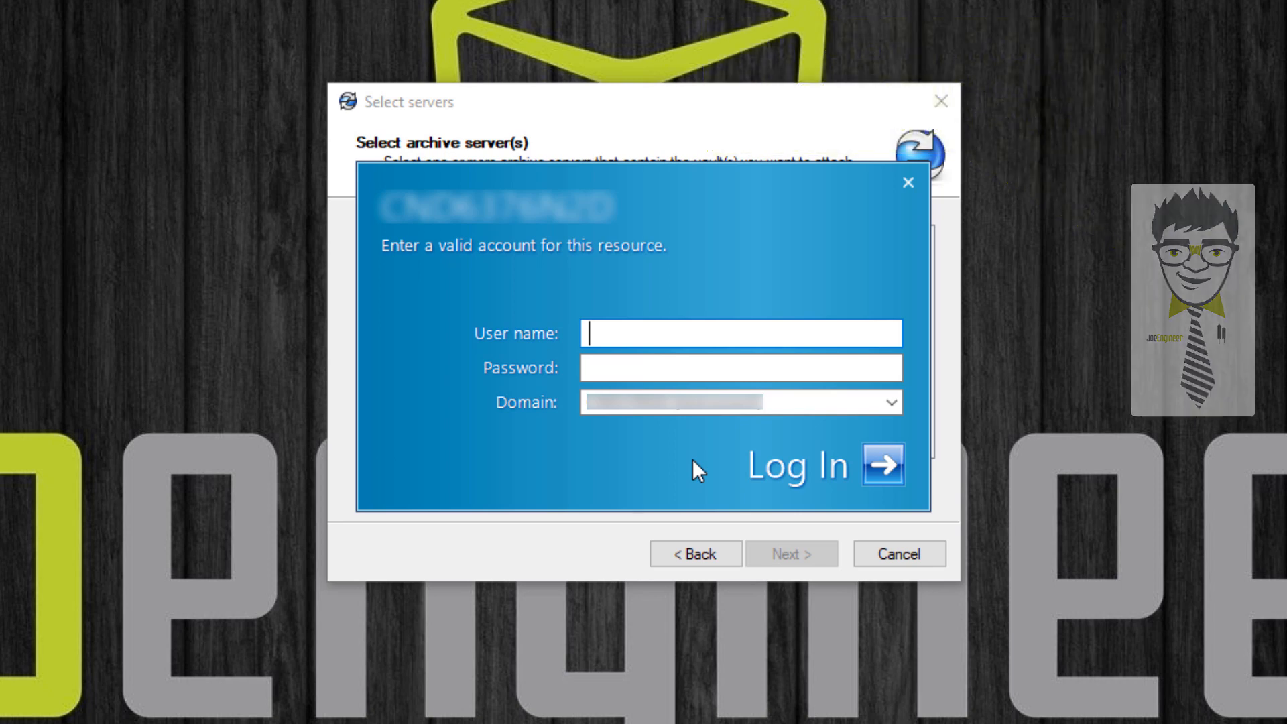
# - Log in to the archive server with the account's user name and password
pyautogui.write('Michael')
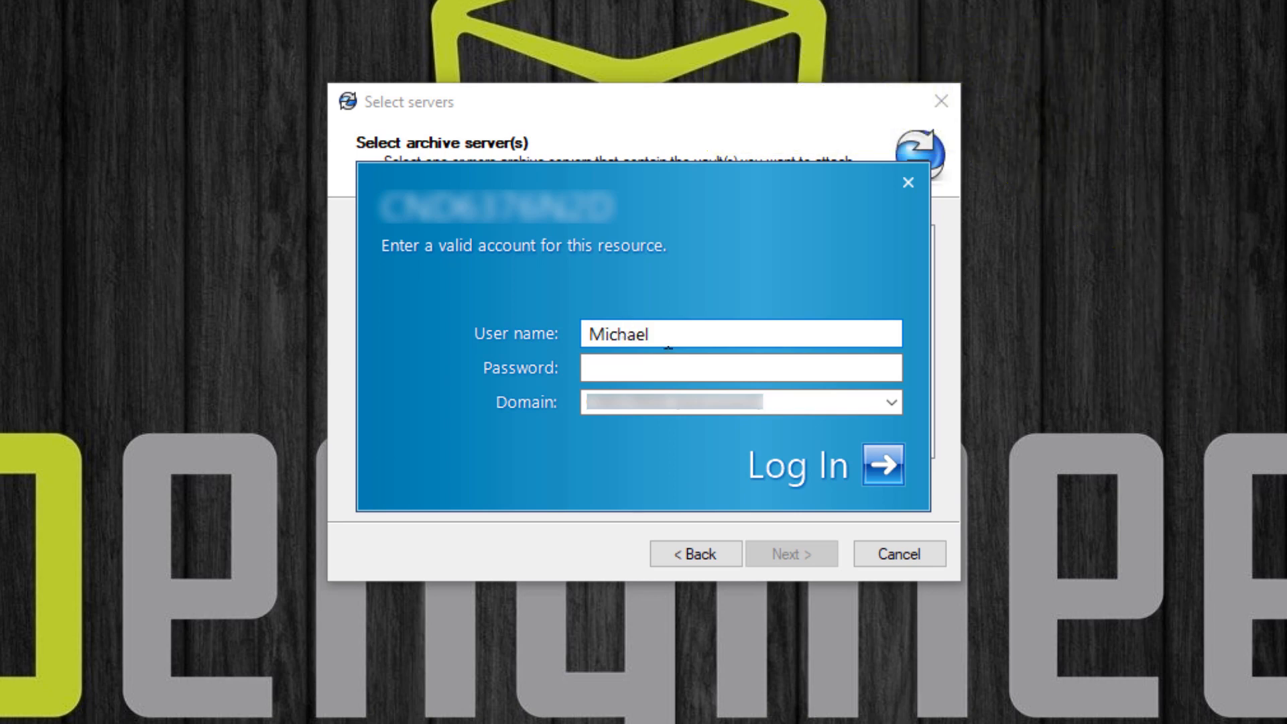
pyautogui.click(657, 367)
pyautogui.write('****')
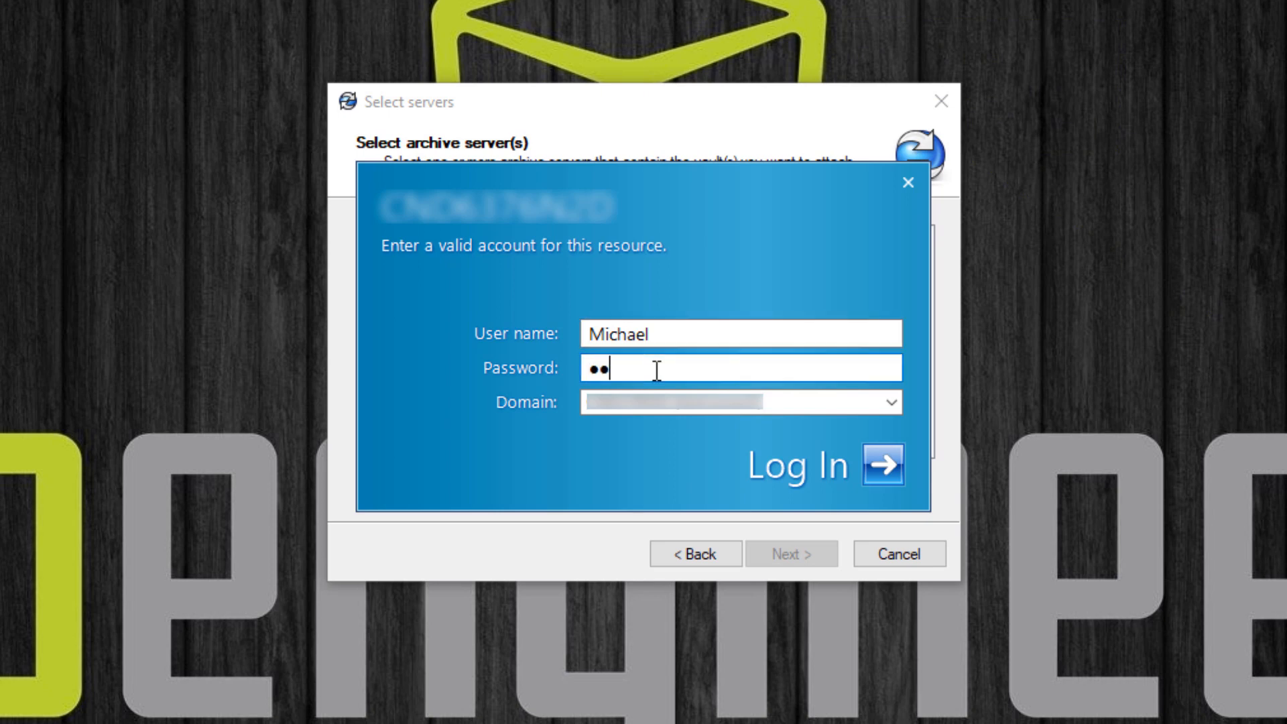
pyautogui.write('*****')
pyautogui.click(882, 472)
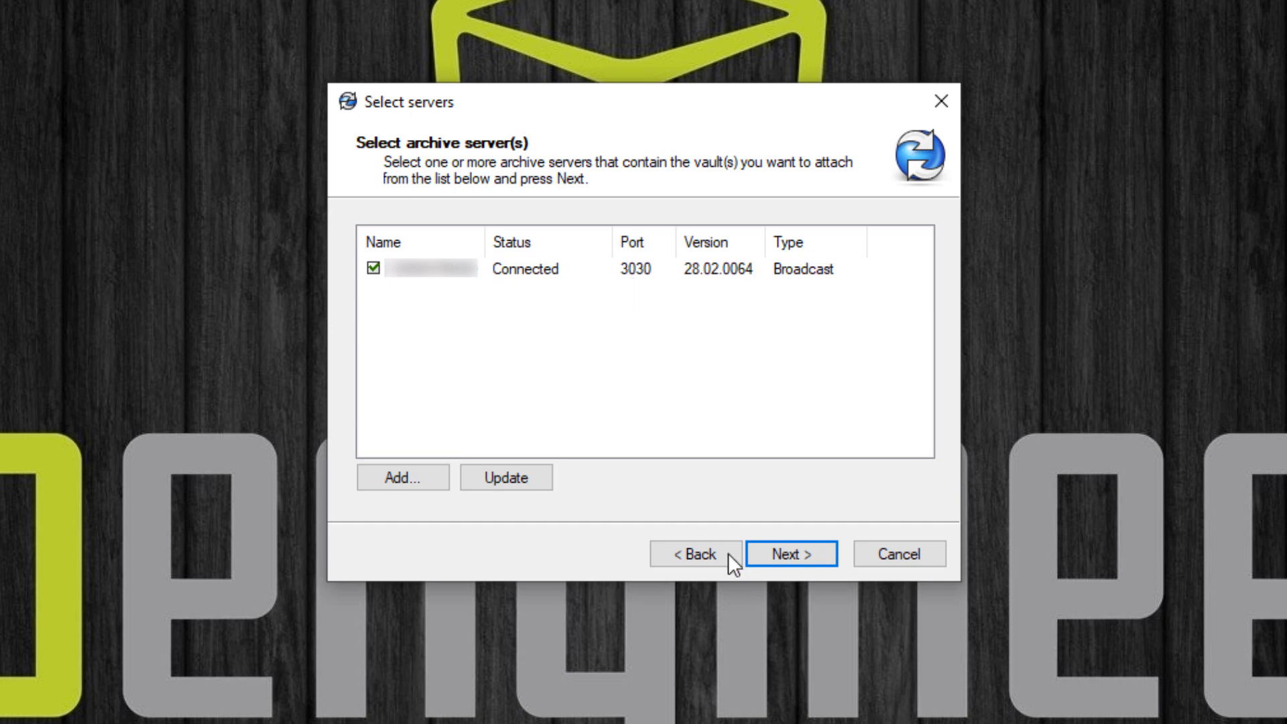
# - Choose PDM Std Vault for a local view and continue to the Select location page
pyautogui.click(806, 557)
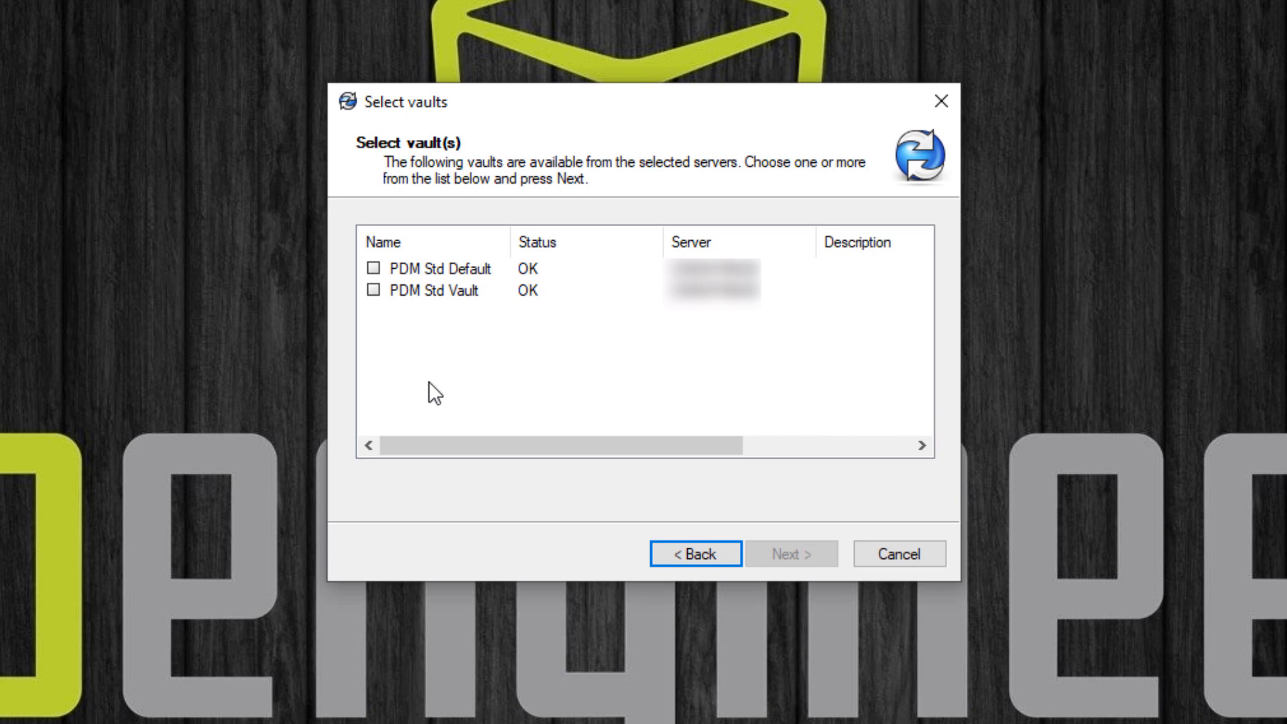
pyautogui.click(373, 290)
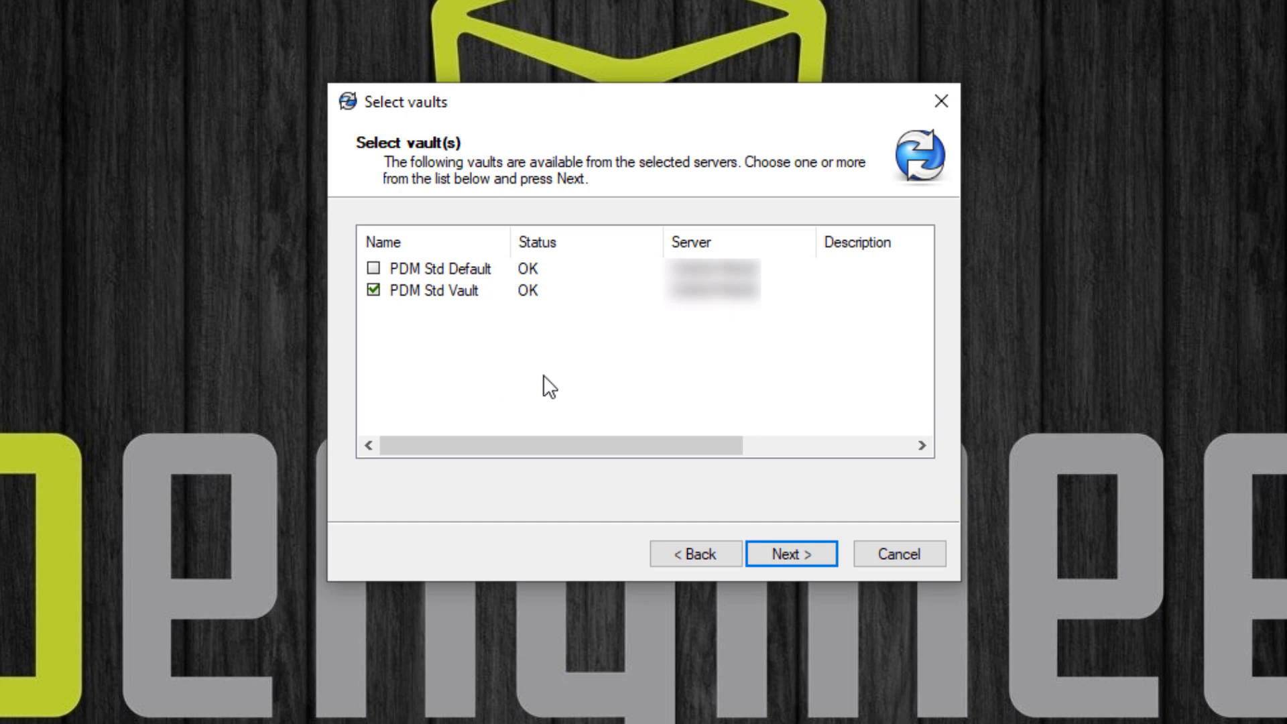
pyautogui.click(814, 558)
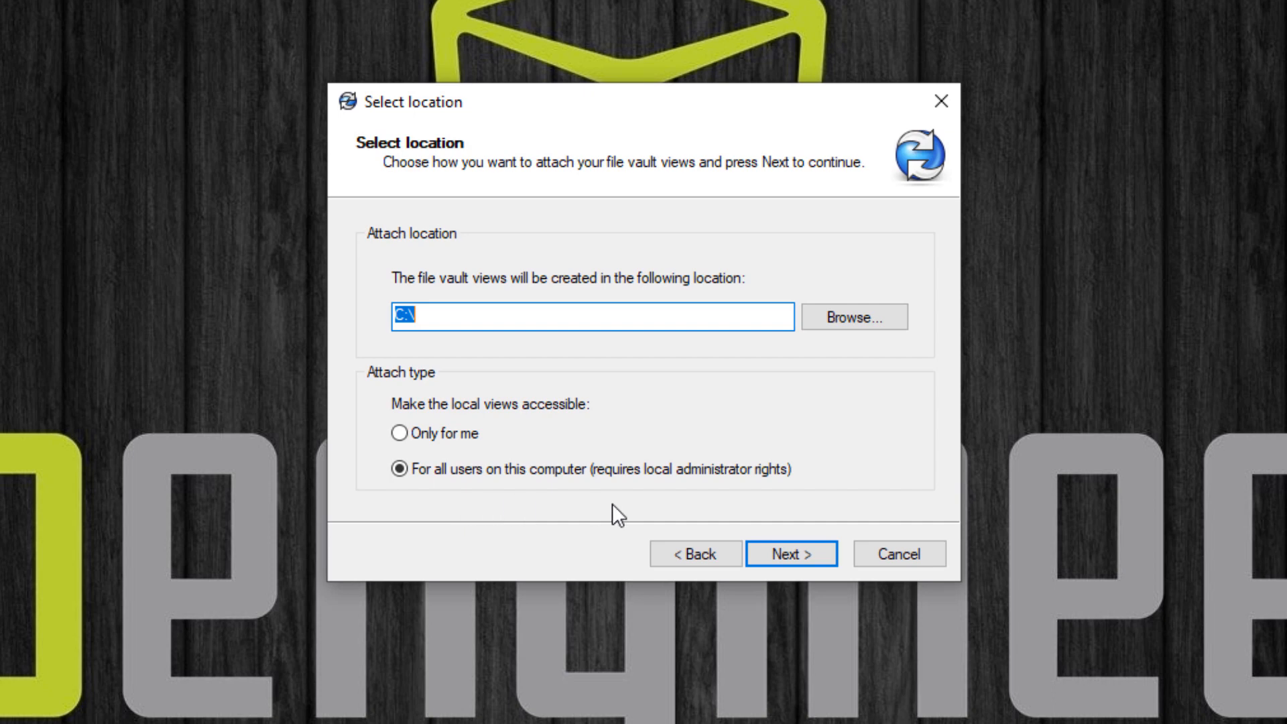
# - Create the PDM Std Vault local view and replace the login user name with Admin
pyautogui.click(803, 562)
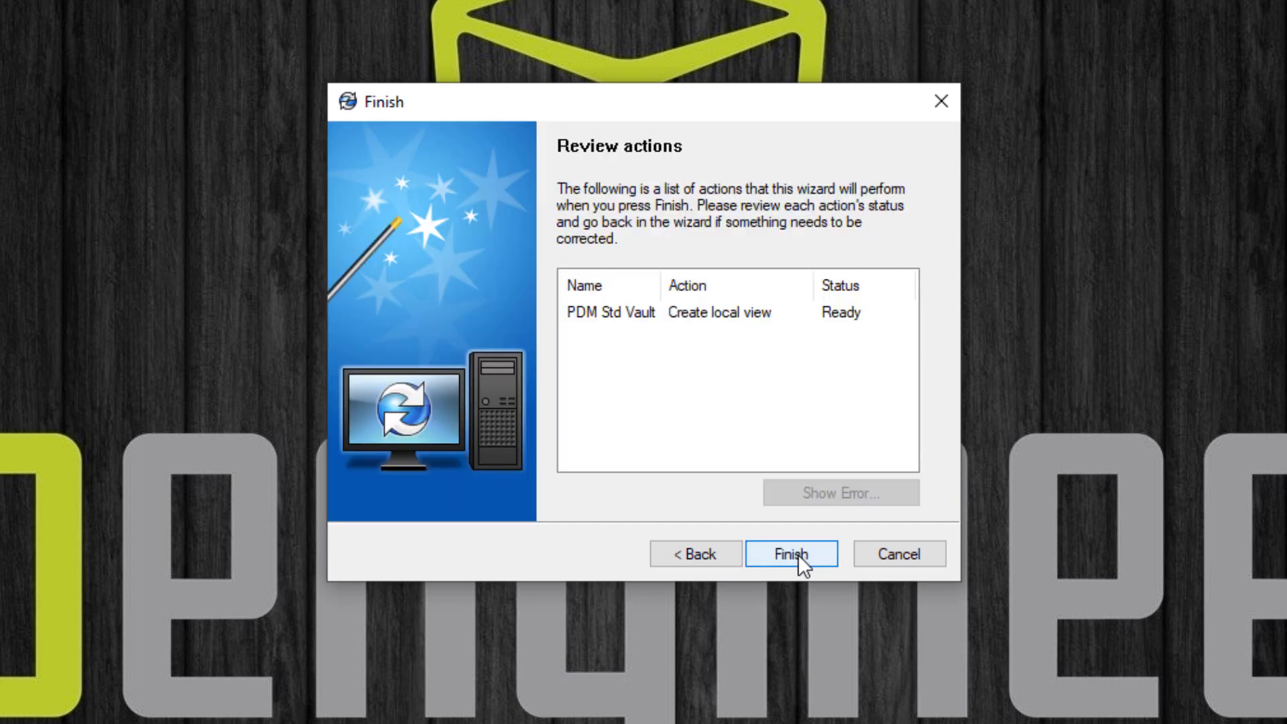
pyautogui.click(797, 553)
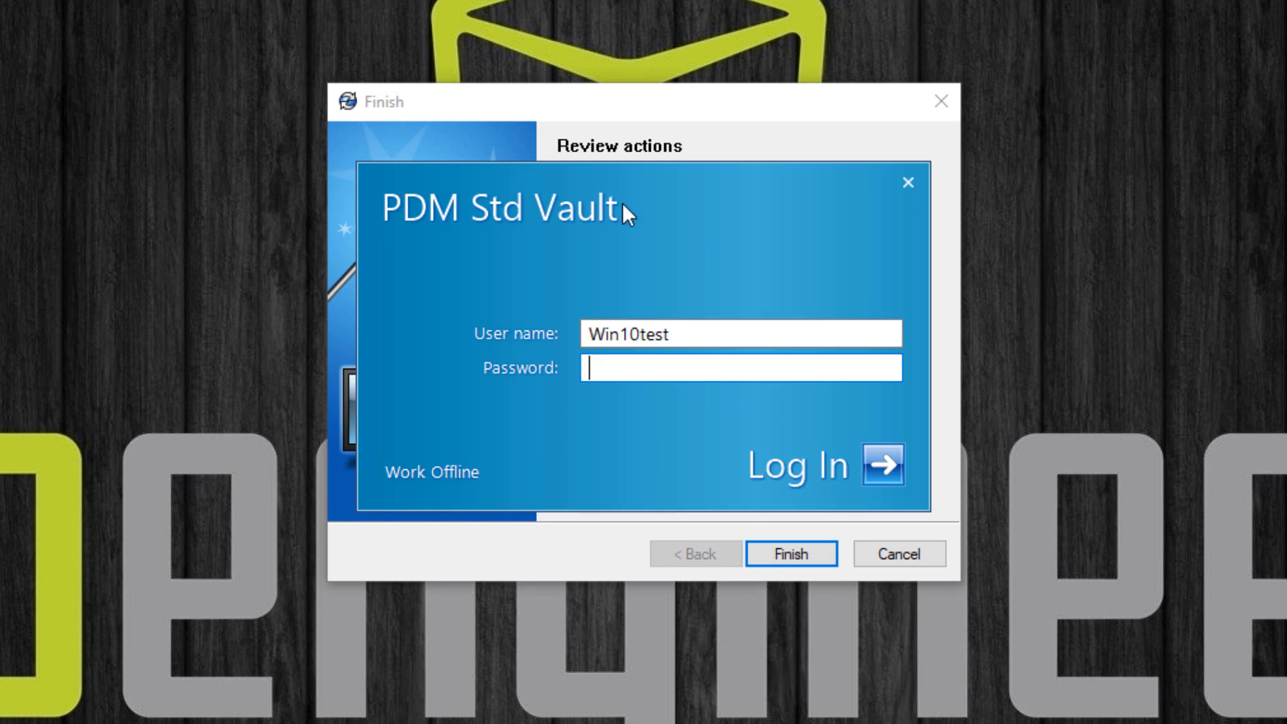
pyautogui.click(713, 333)
pyautogui.doubleClick(664, 333)
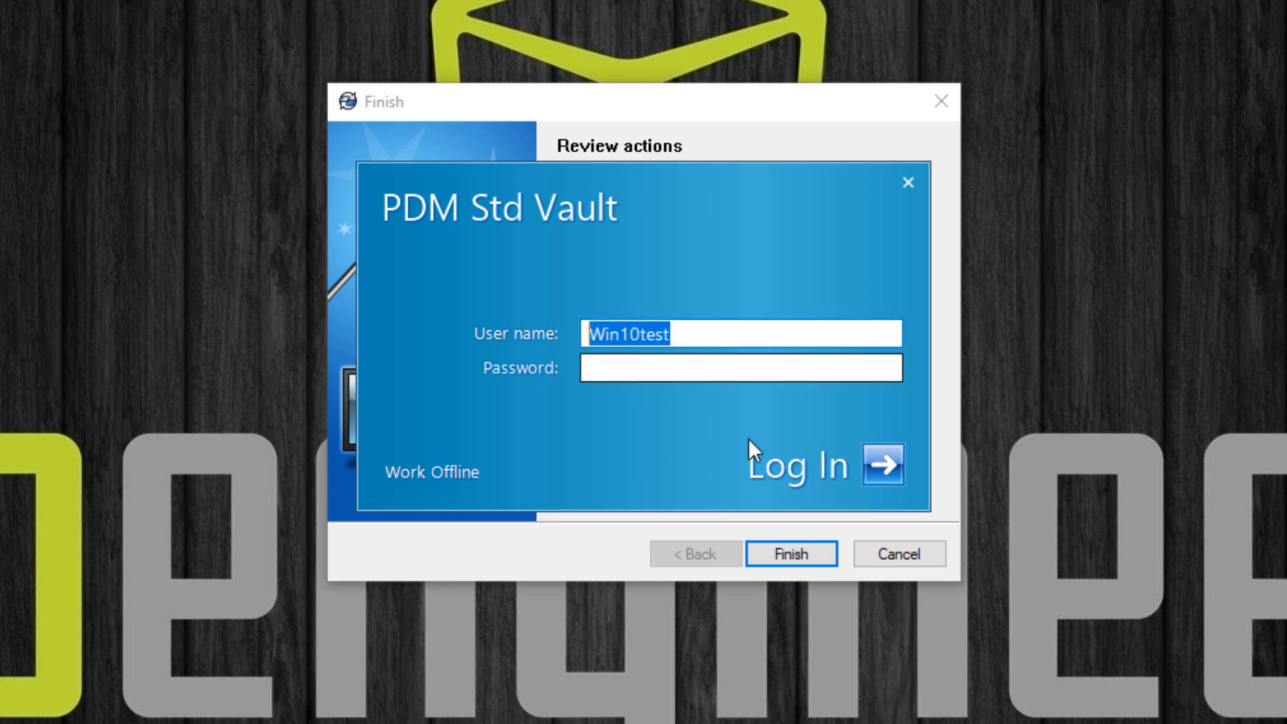
pyautogui.write('Ad')
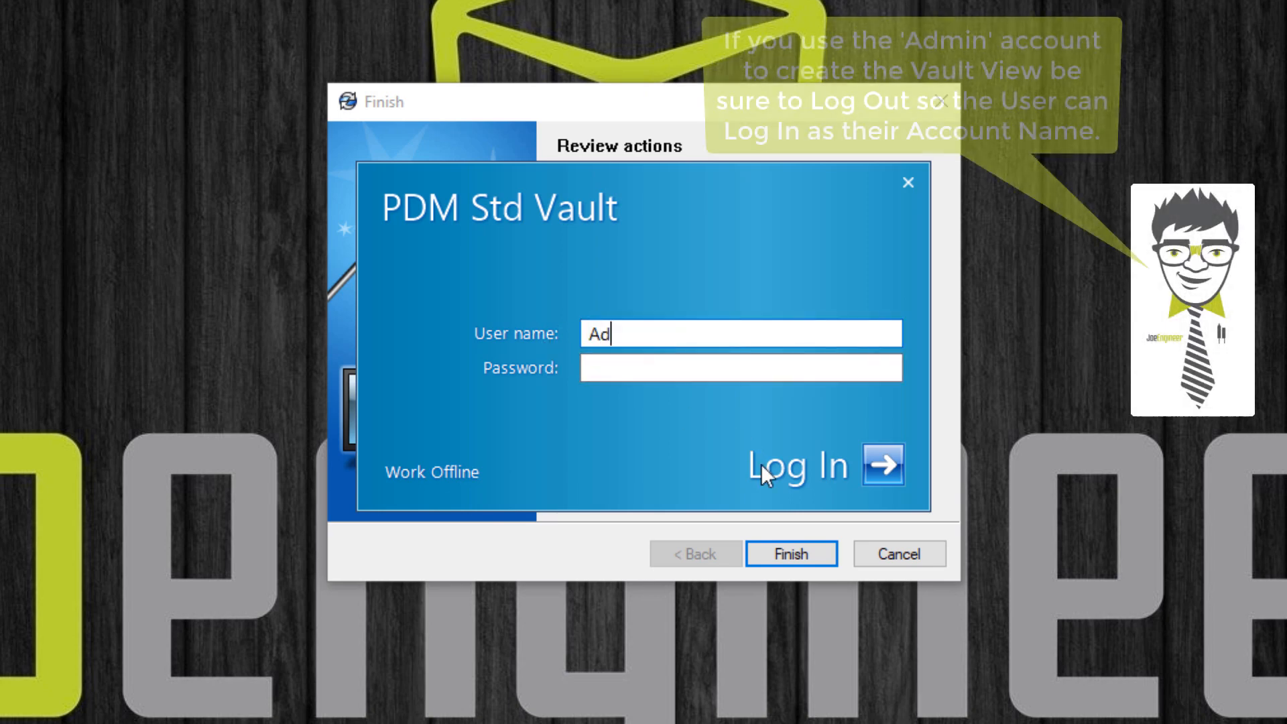
pyautogui.write('min')
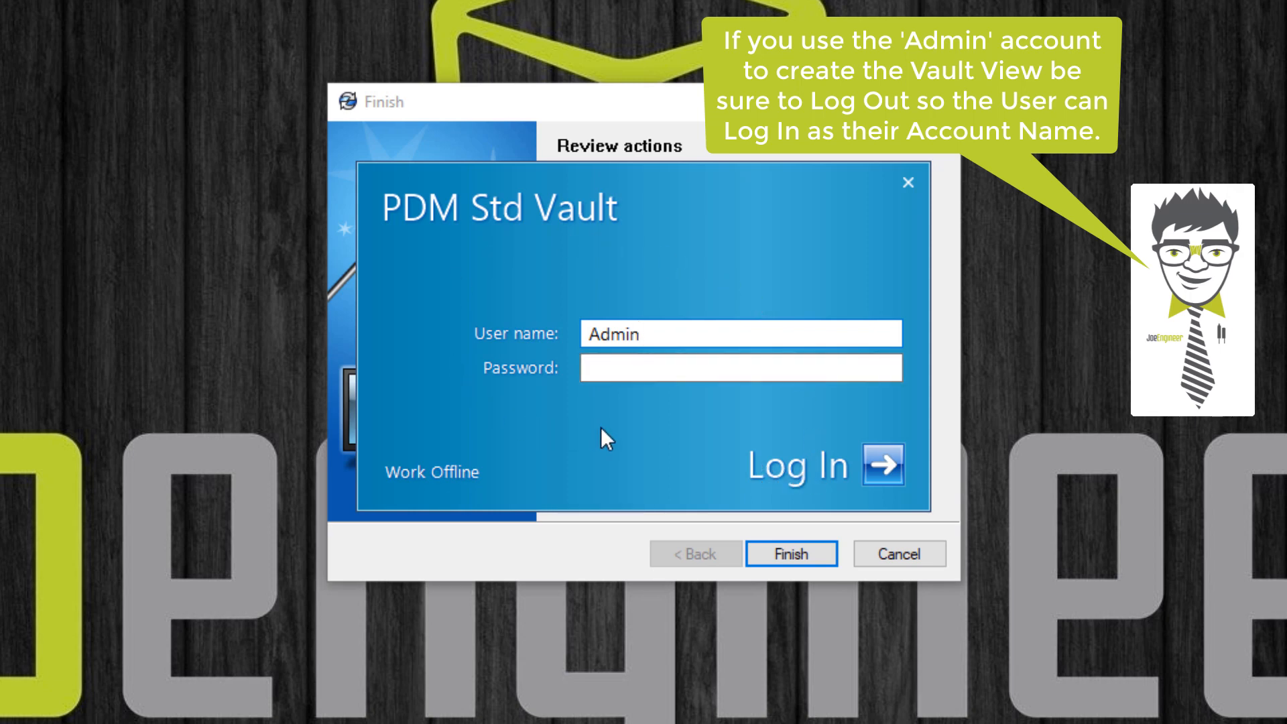
pyautogui.click(632, 365)
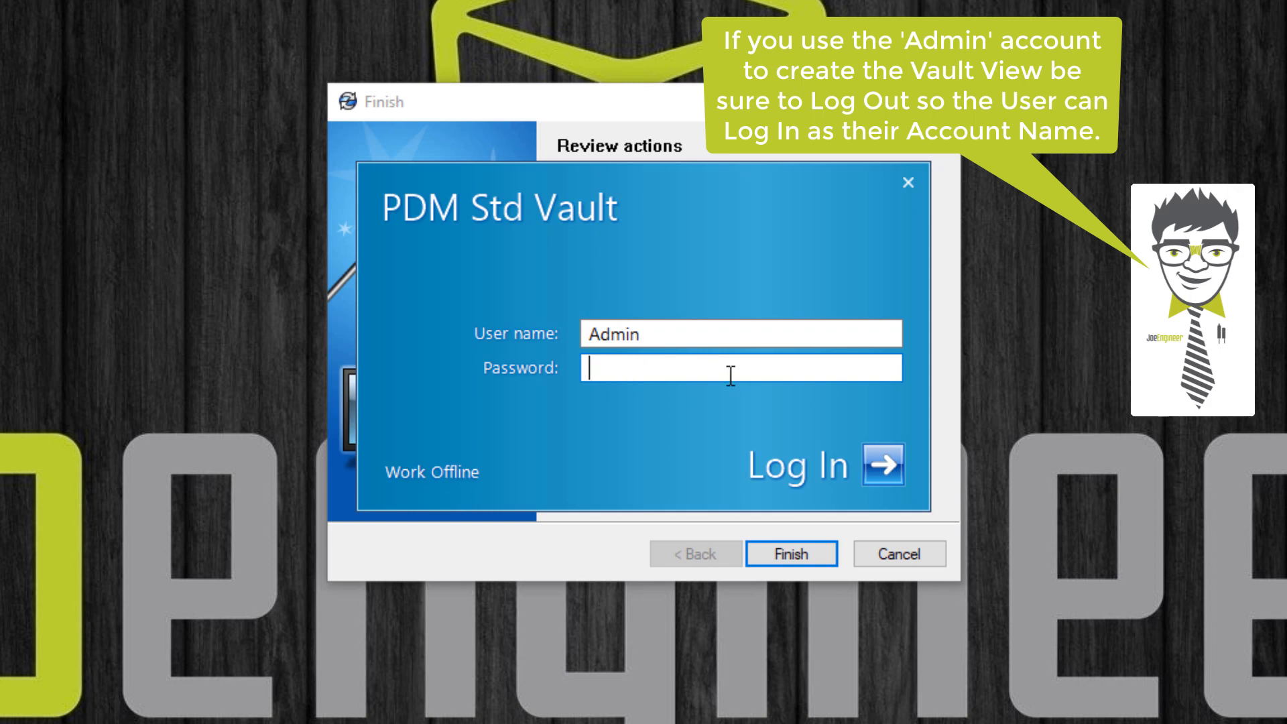
# - Log in to PDM Std Vault as Admin and inspect its five folders in File Explorer
pyautogui.click(882, 463)
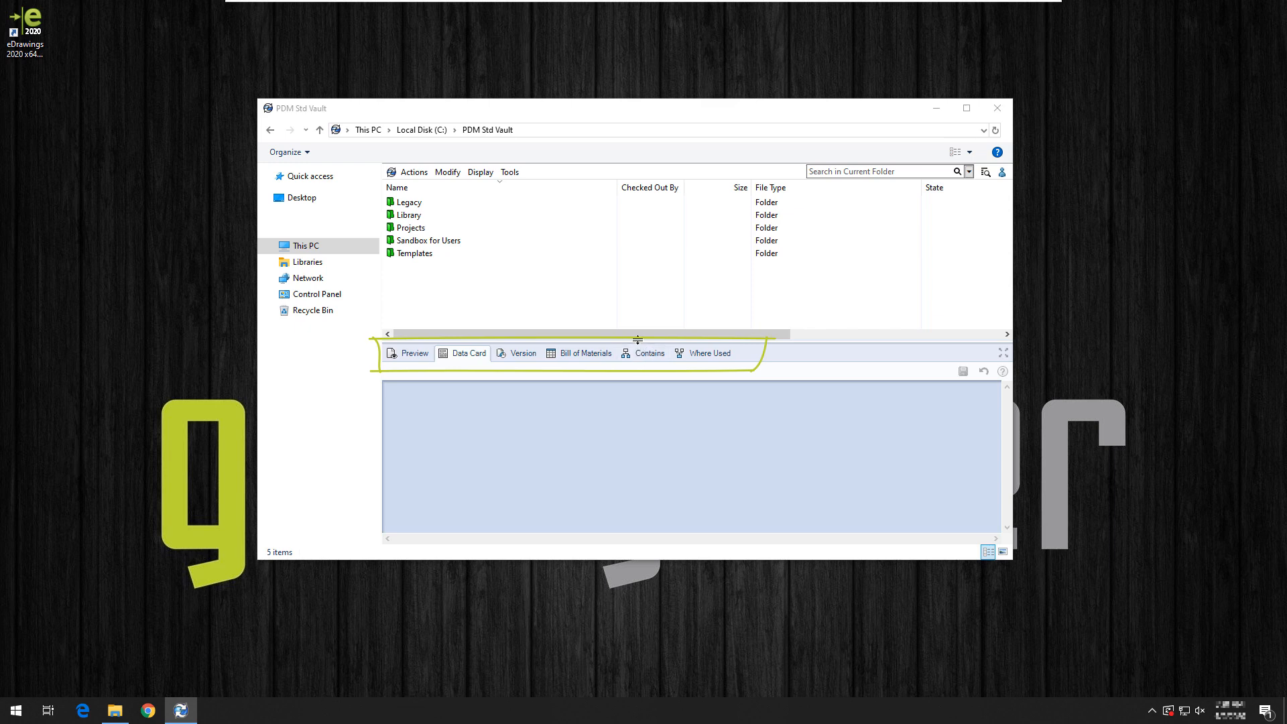
pyautogui.moveTo(637, 340); pyautogui.dragTo(627, 162)
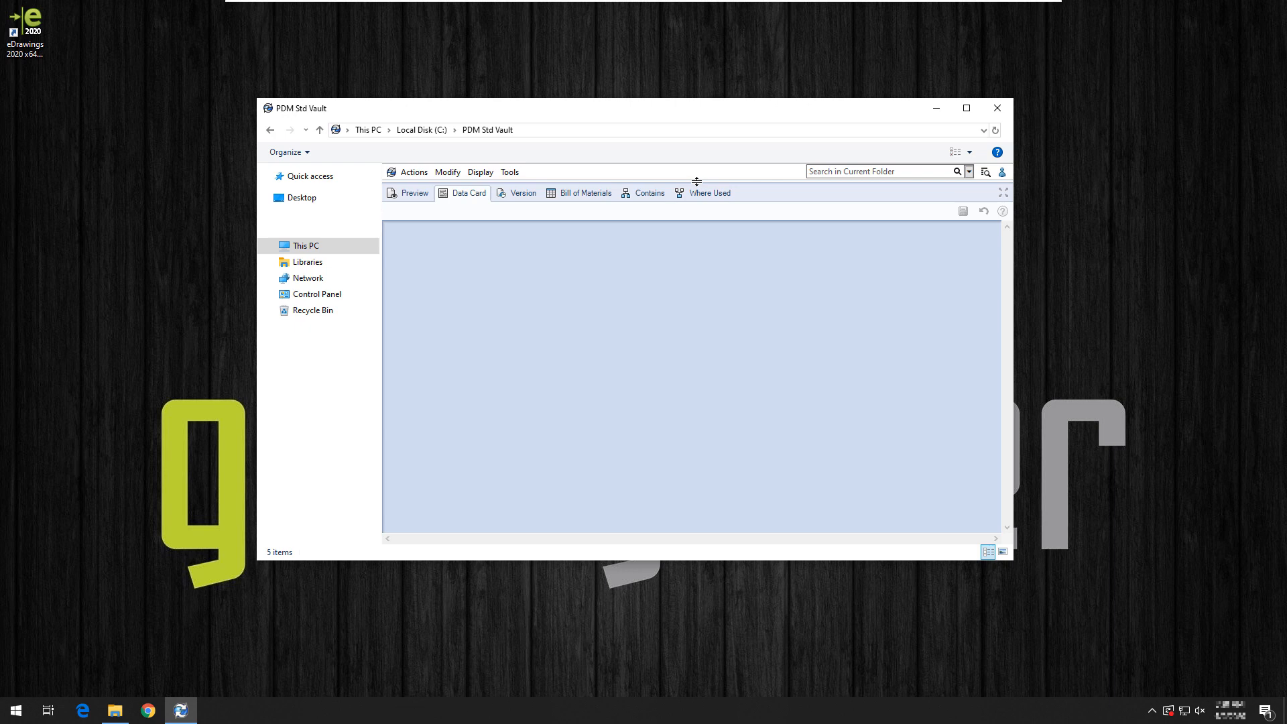
pyautogui.moveTo(696, 182); pyautogui.dragTo(707, 339)
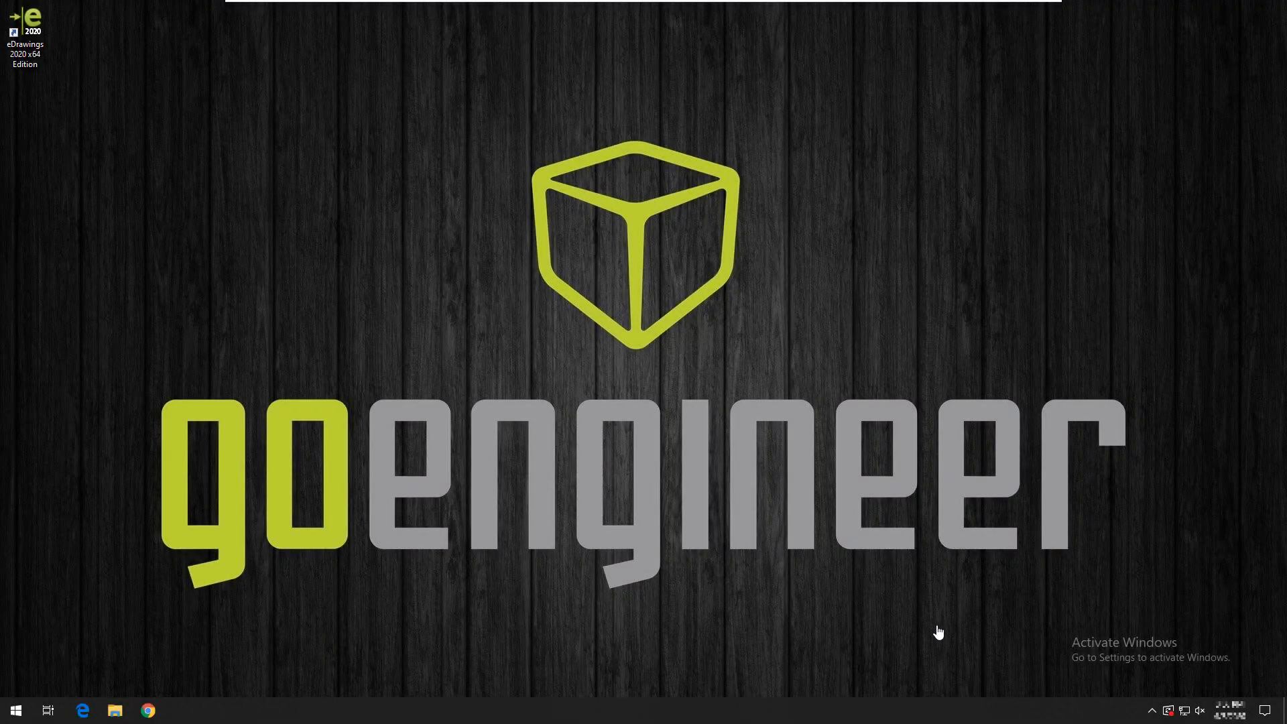
# - Log off PDM Std Vault (Admin) from the SOLIDWORKS PDM tray icon
pyautogui.click(1153, 714)
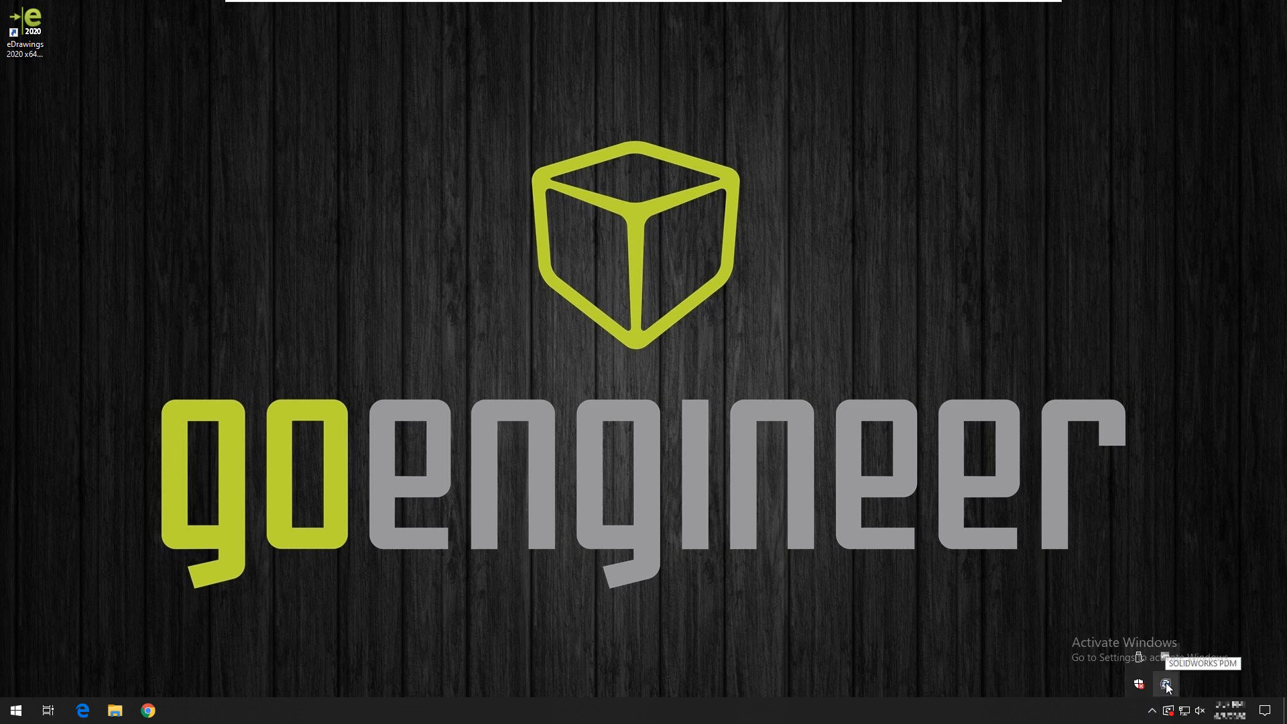
pyautogui.rightClick(1167, 685)
pyautogui.moveTo(1173, 627)
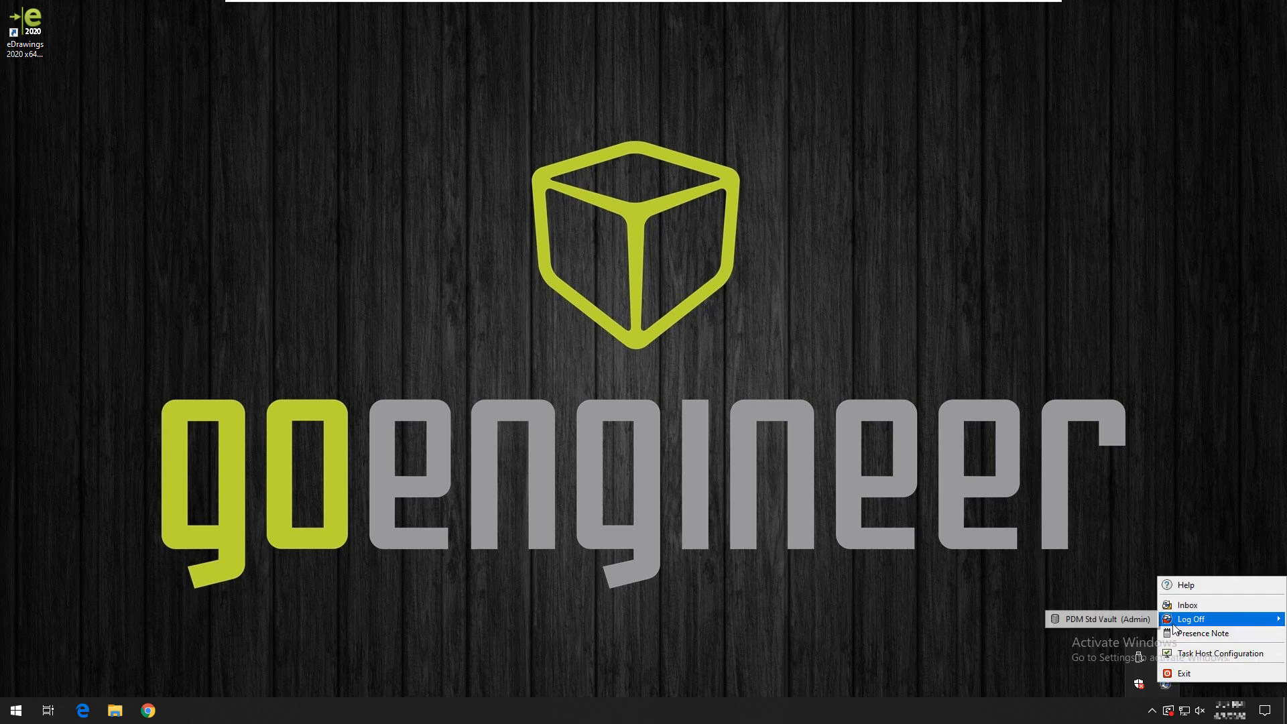
pyautogui.click(1087, 617)
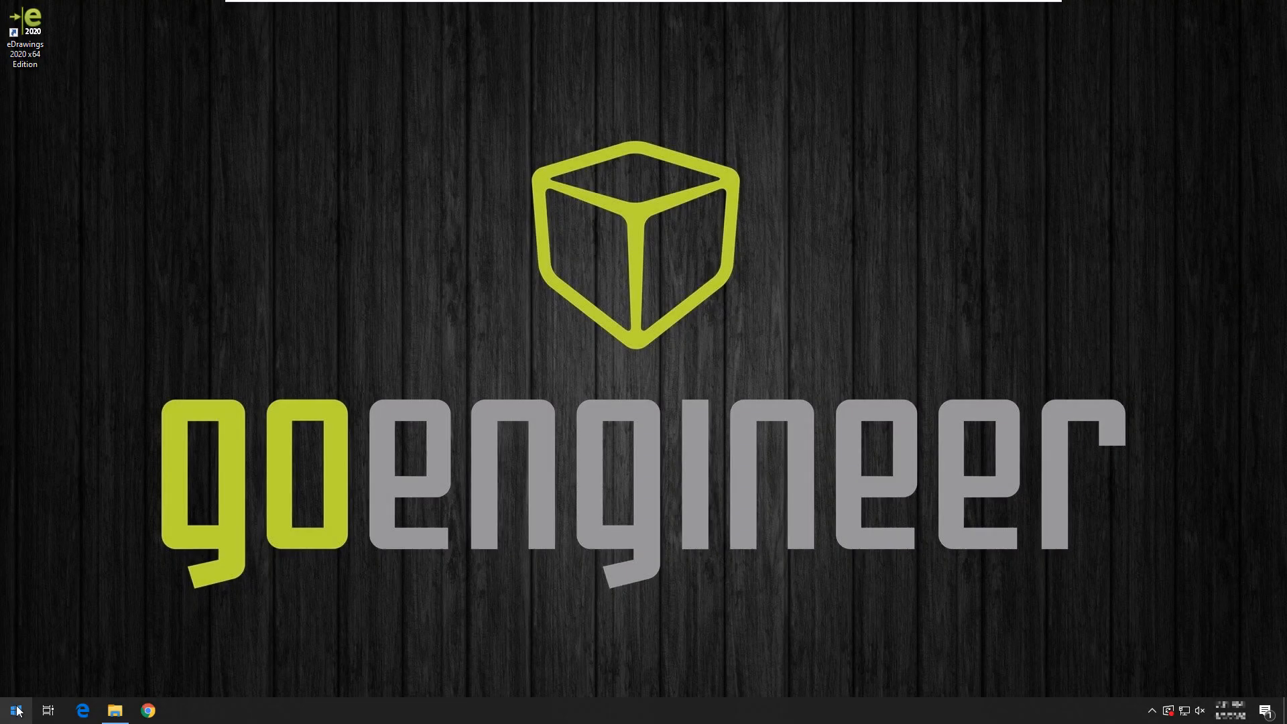
# - Launch SOLIDWORKS PDM Administration from the SOLIDWORKS PDM folder in the Start menu
pyautogui.click(17, 712)
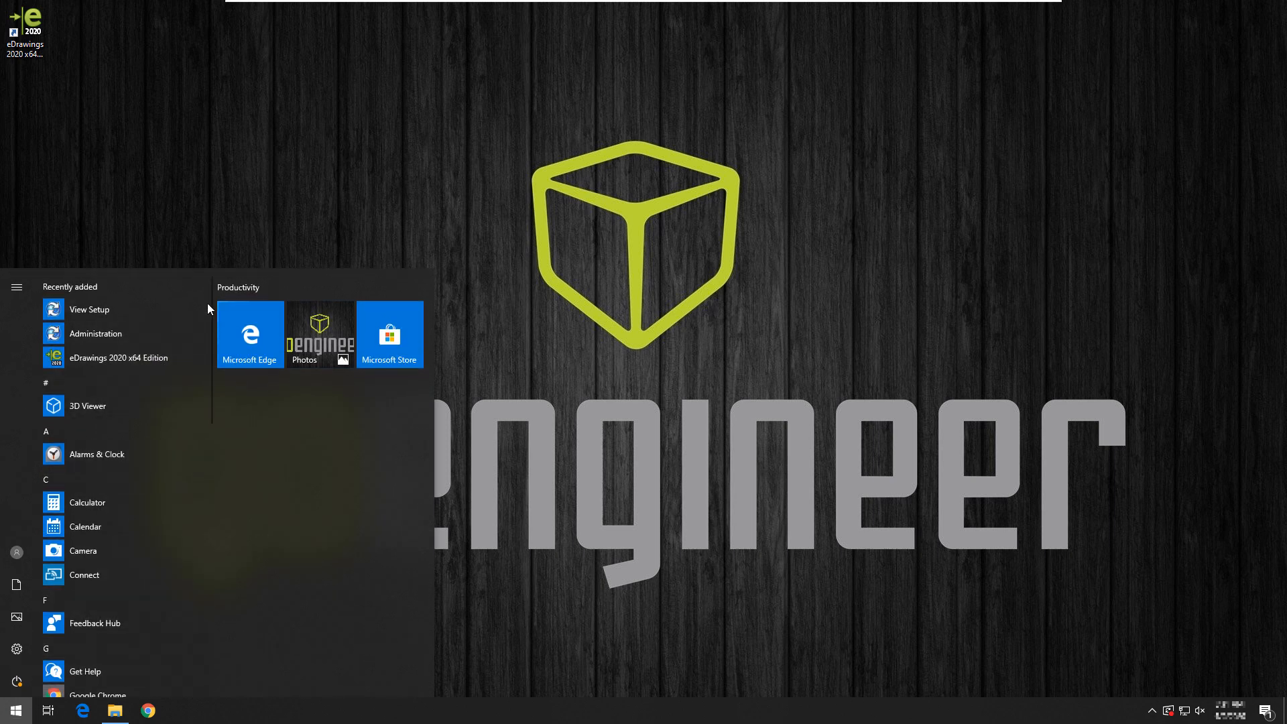
pyautogui.moveTo(208, 301); pyautogui.dragTo(198, 504)
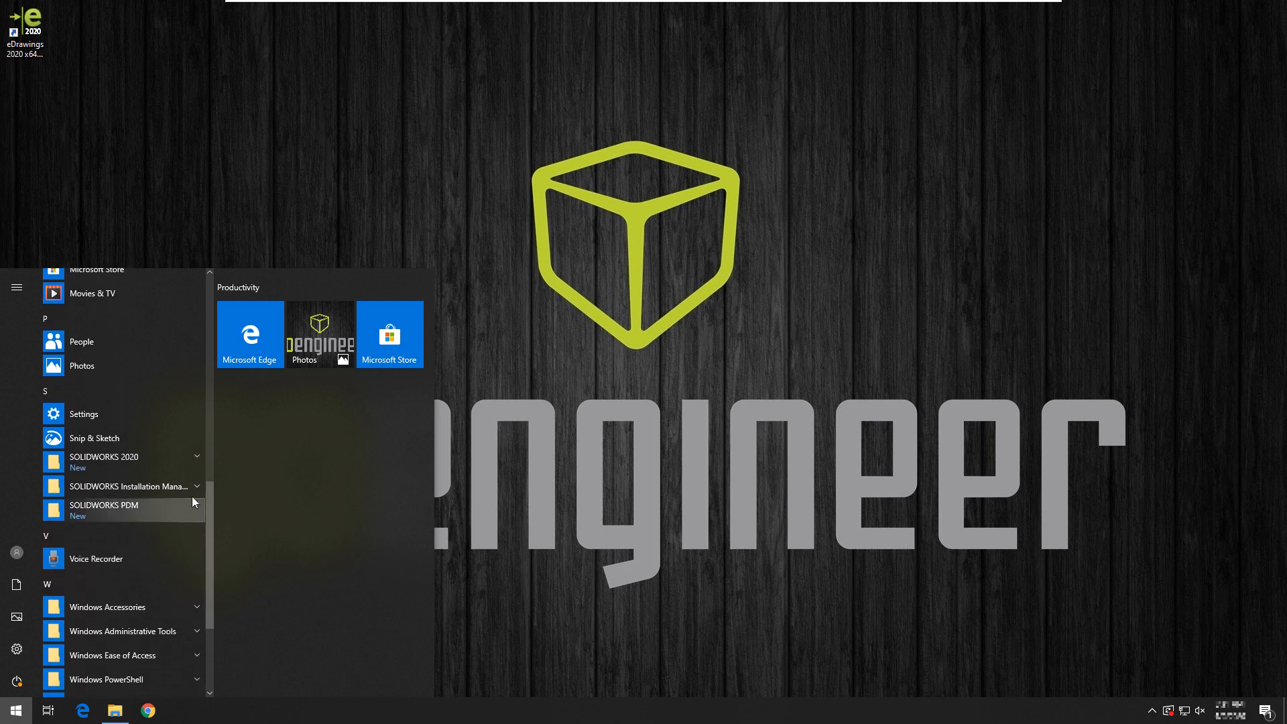
pyautogui.click(95, 508)
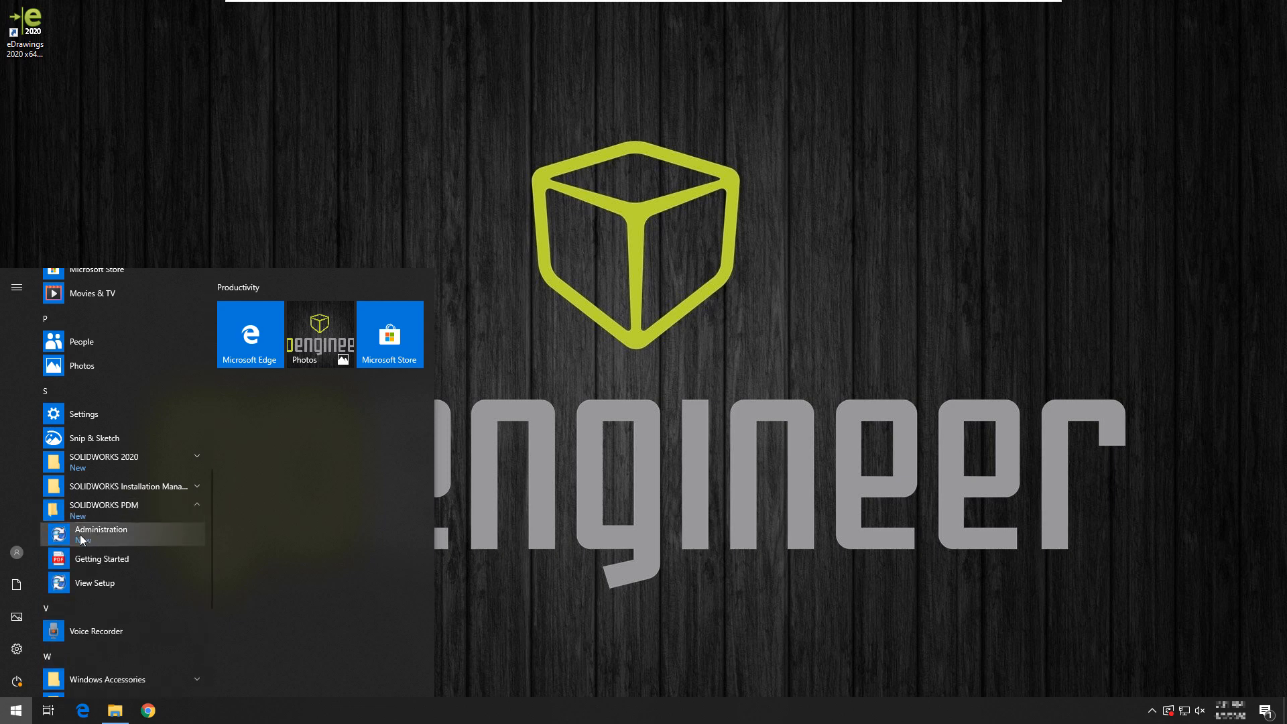
pyautogui.click(131, 532)
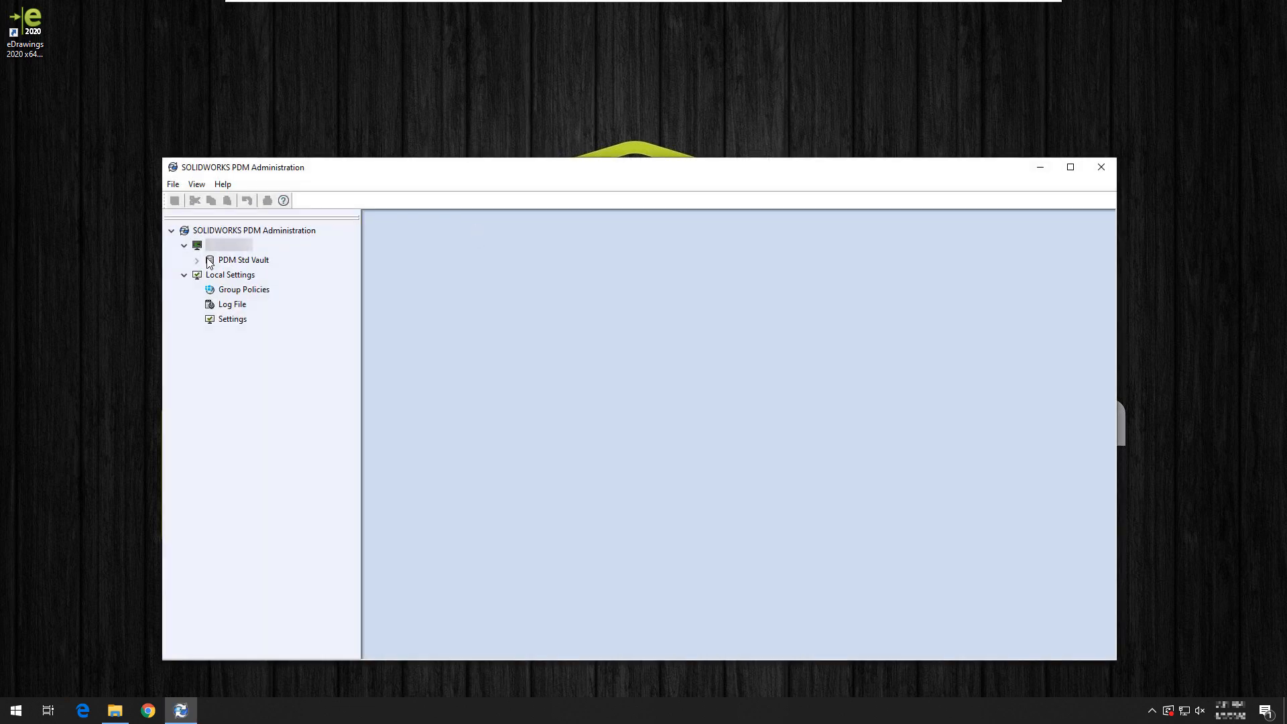
# - Open the PDM Std Vault login and replace the admin user name with User1
pyautogui.click(198, 260)
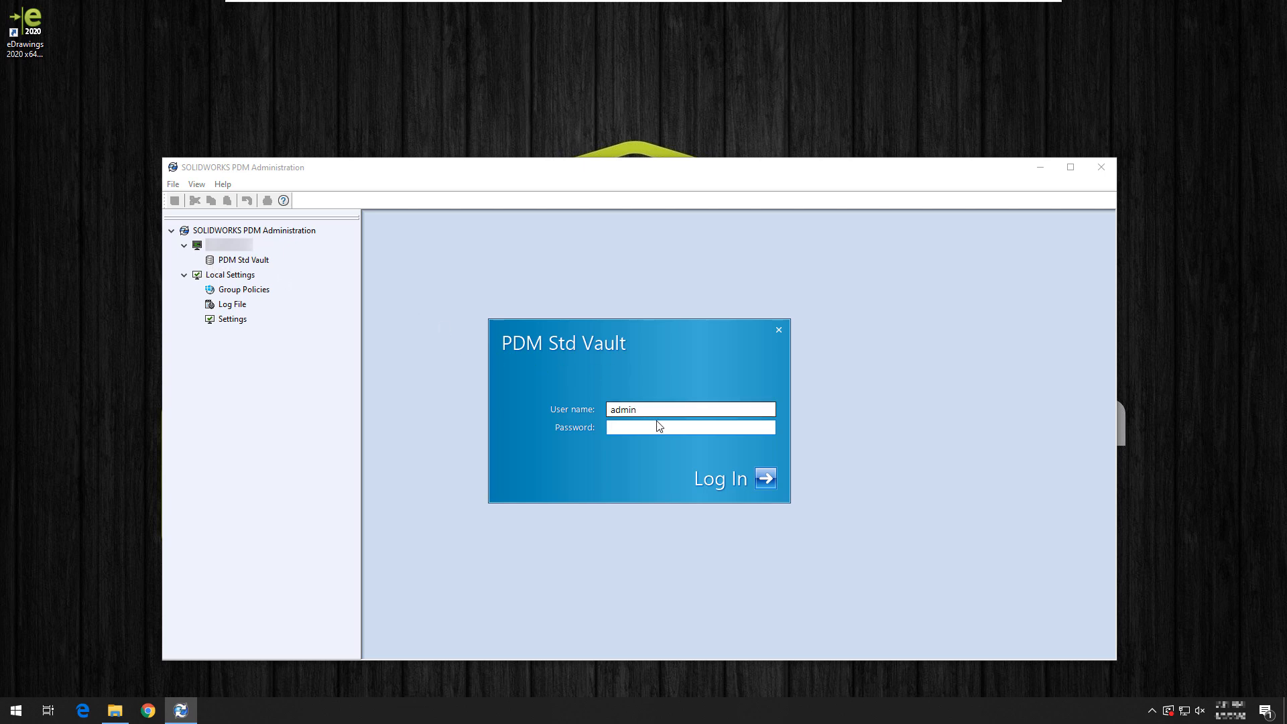
pyautogui.moveTo(655, 409); pyautogui.dragTo(590, 411)
pyautogui.press('BackSpace')
pyautogui.hotkey('ctrl', 'z')
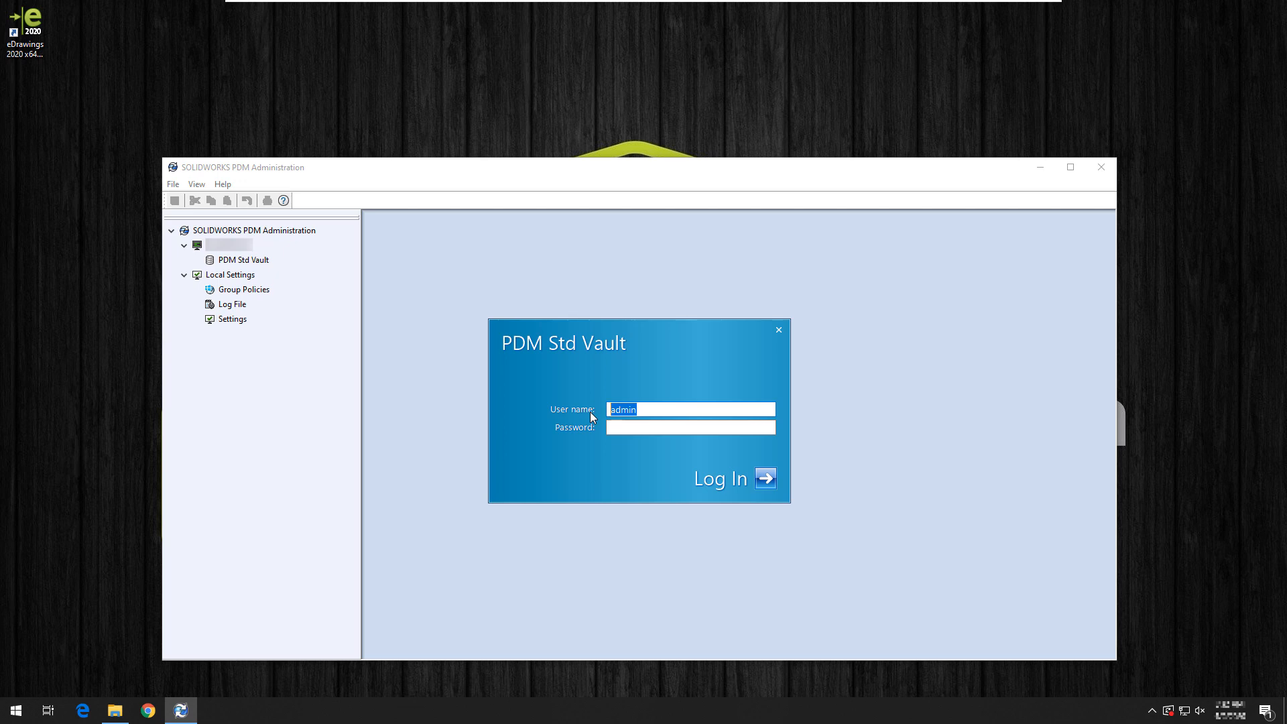
pyautogui.write('USer1')
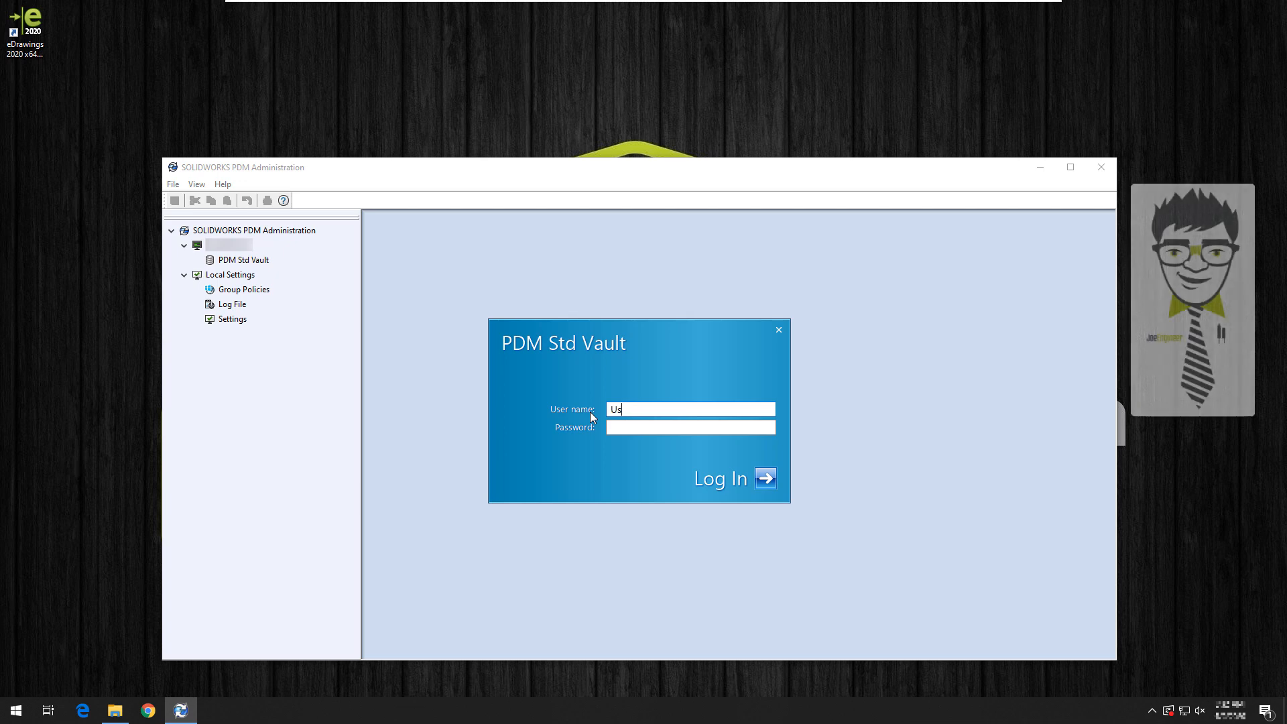
pyautogui.write('er1')
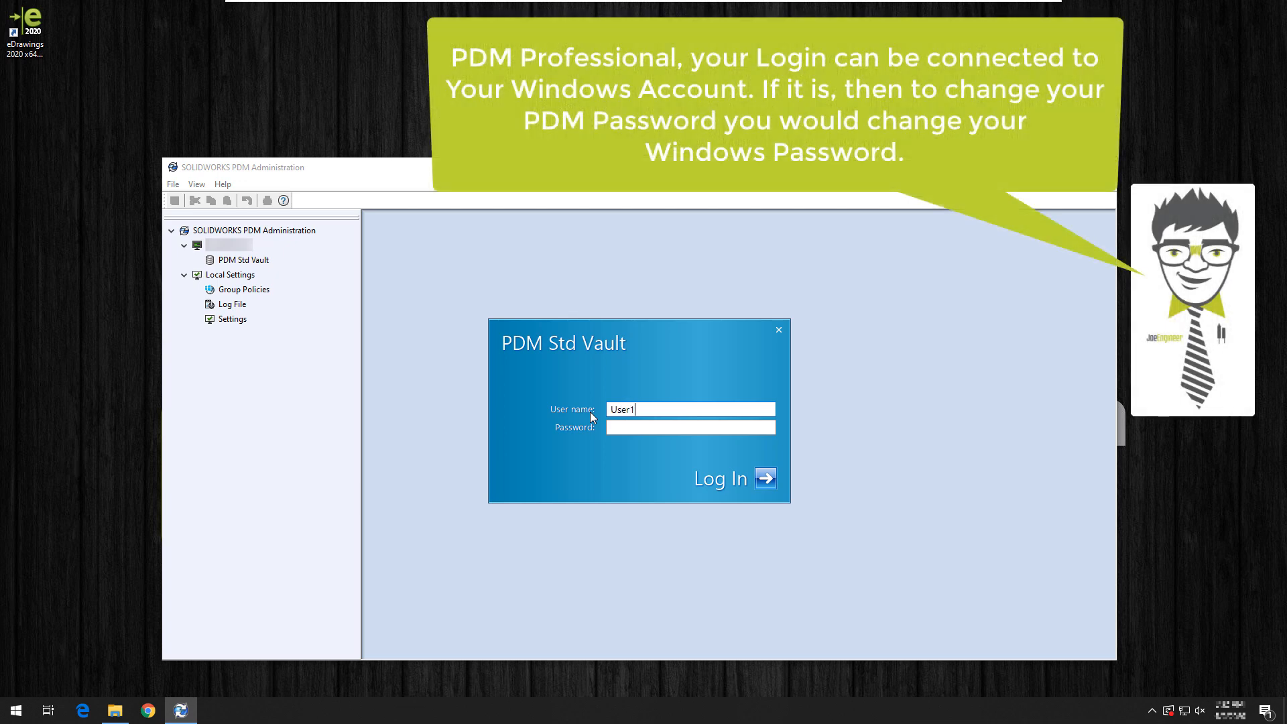